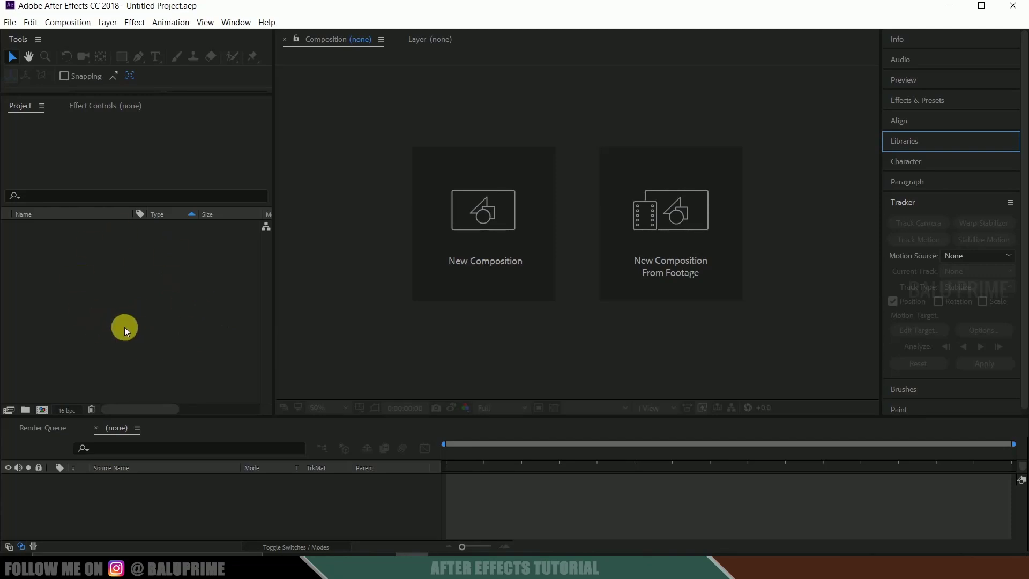
# Import Pexels Videos 2364315.mp4 into the Project panel and build a new composition from it.
pyautogui.rightClick(98, 273)
pyautogui.moveTo(131, 333)
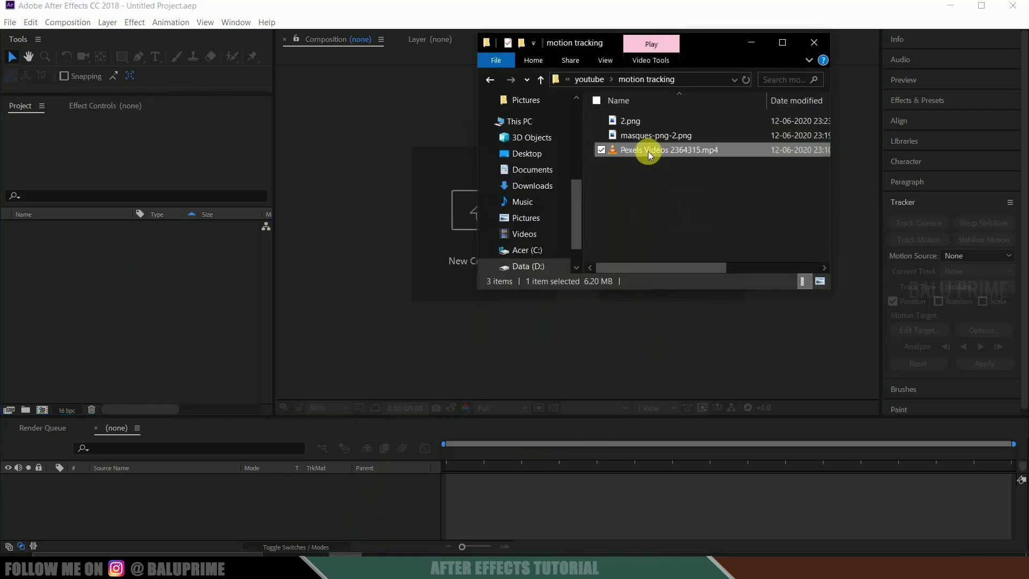
pyautogui.moveTo(648, 151); pyautogui.dragTo(148, 316)
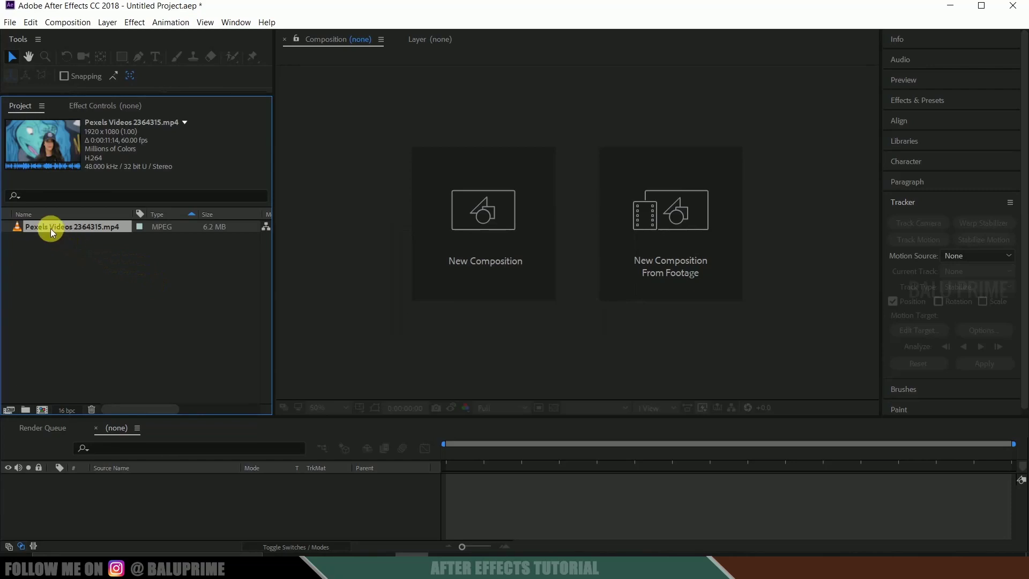
pyautogui.moveTo(51, 229); pyautogui.dragTo(44, 406)
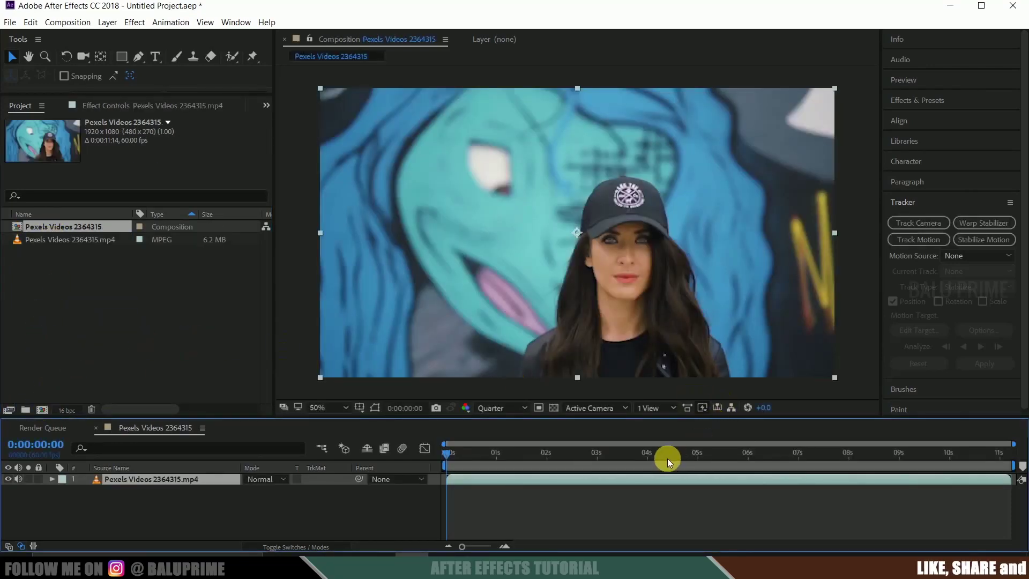
# Preview the clip, end the work area near 5:01, and trim the comp to the work area.
pyautogui.press('space')
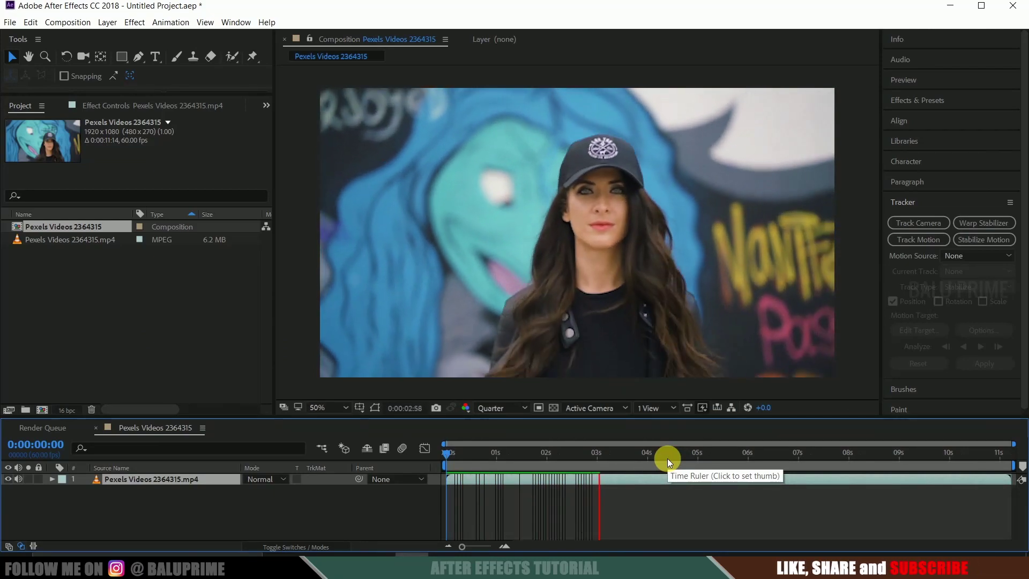
pyautogui.click(461, 453)
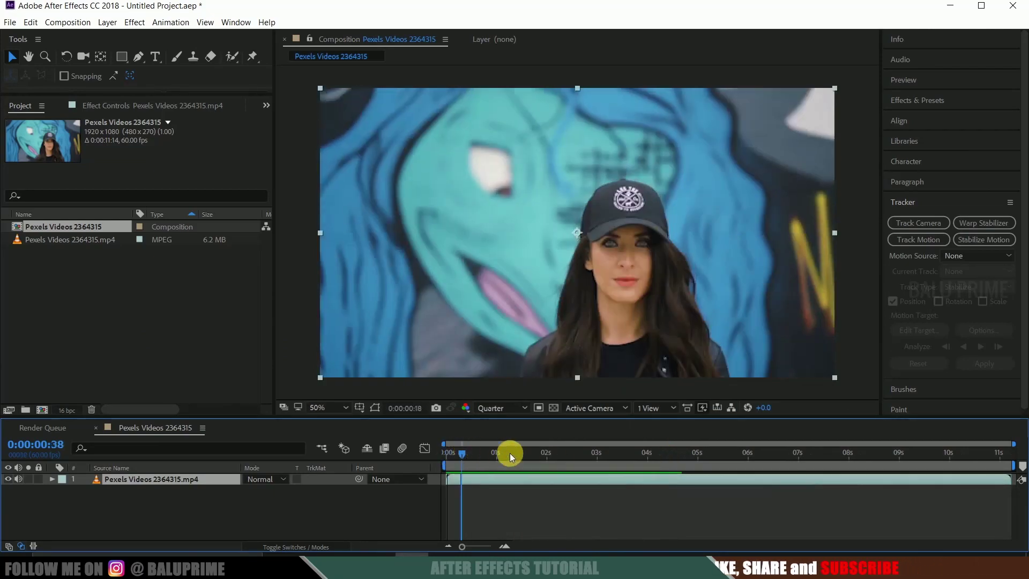
pyautogui.moveTo(509, 452)
pyautogui.mouseDown()
pyautogui.moveTo(668, 491)
pyautogui.moveTo(702, 484)
pyautogui.mouseUp()
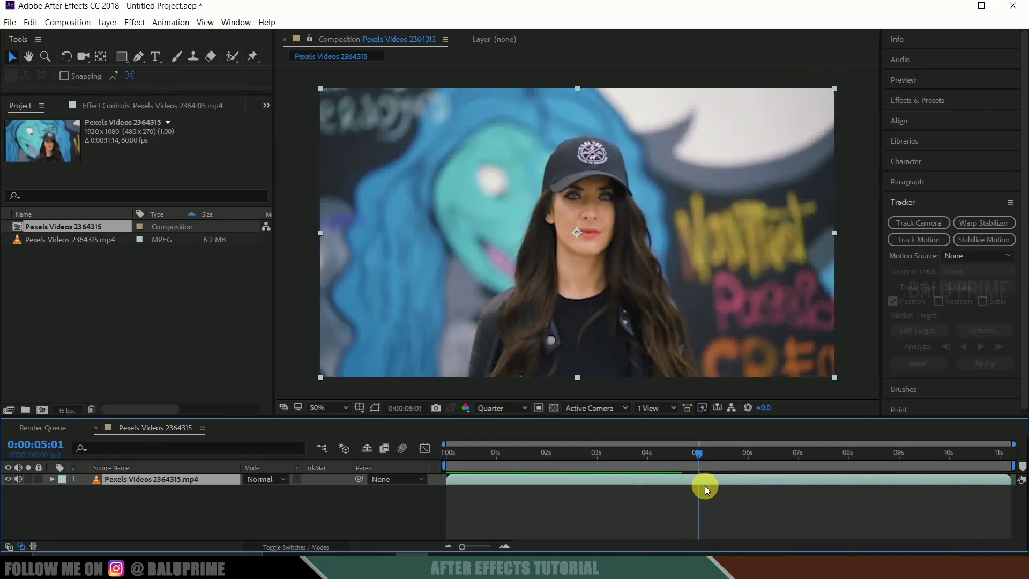
pyautogui.press('n')
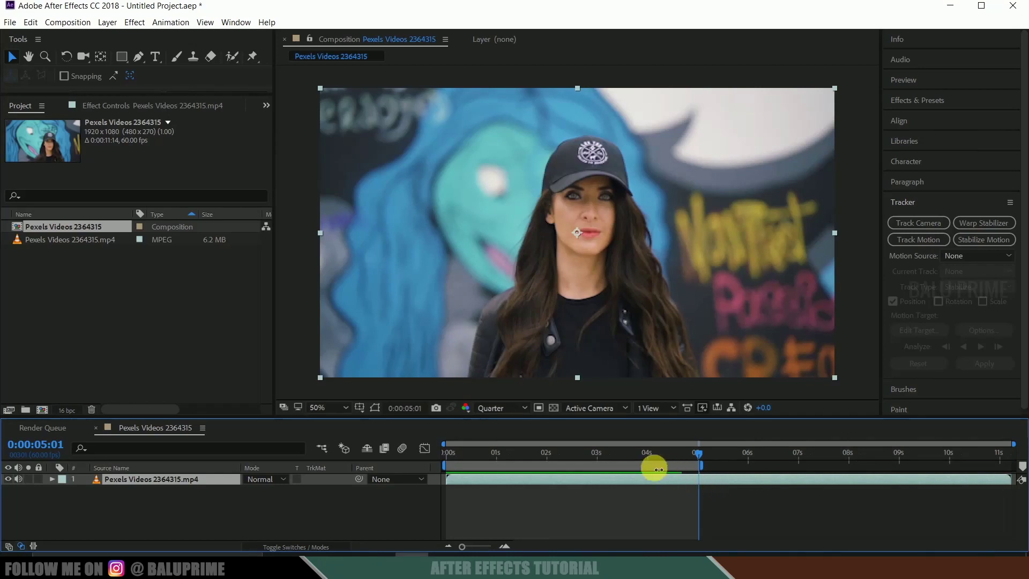
pyautogui.rightClick(654, 469)
pyautogui.click(697, 497)
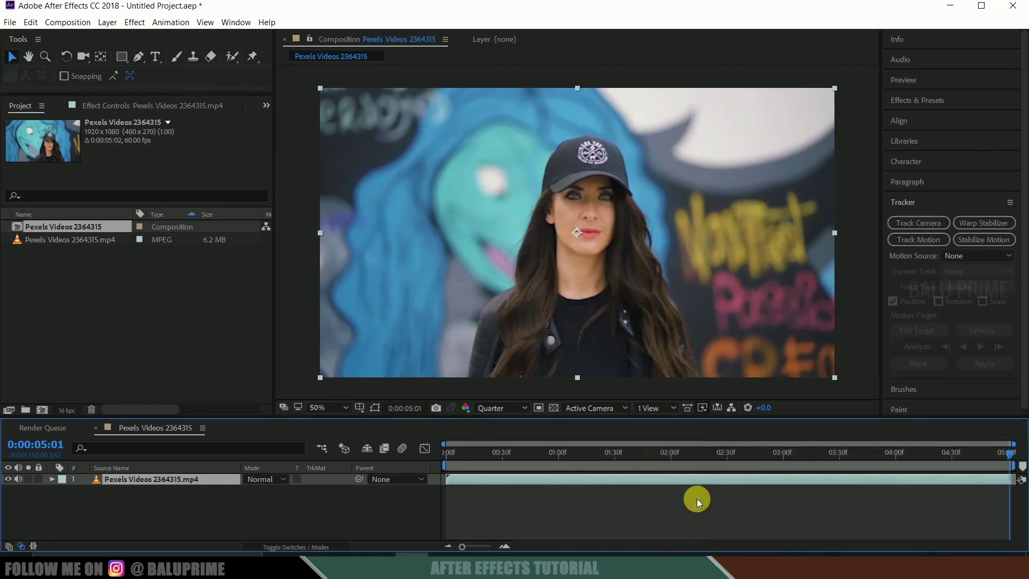
pyautogui.moveTo(452, 453)
pyautogui.mouseDown()
pyautogui.moveTo(1011, 463)
pyautogui.moveTo(447, 453)
pyautogui.mouseUp()
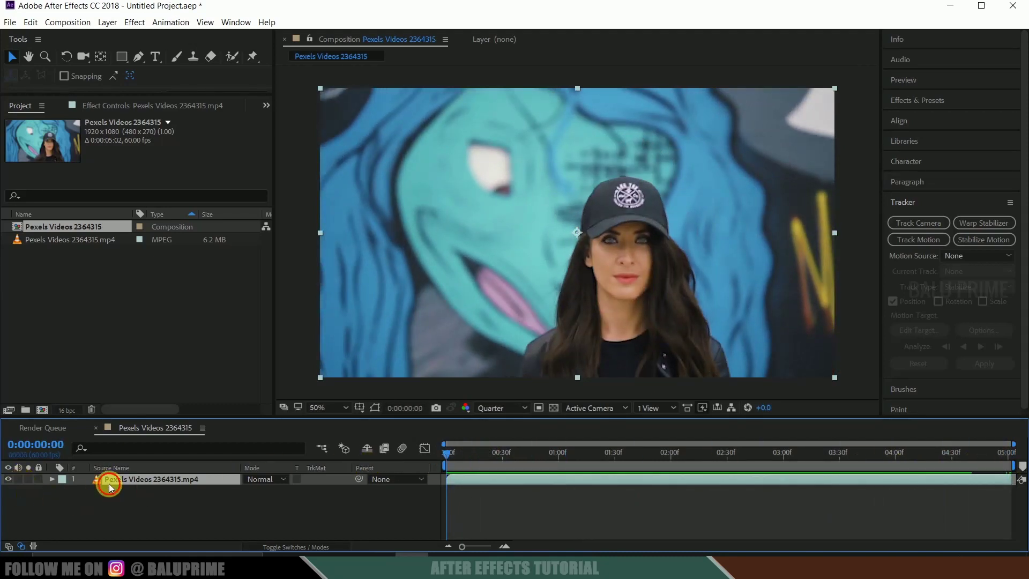
# Restore the Tracker panel, start Track Motion on the clip, and place Track Point 1 on the left eye.
pyautogui.click(917, 204)
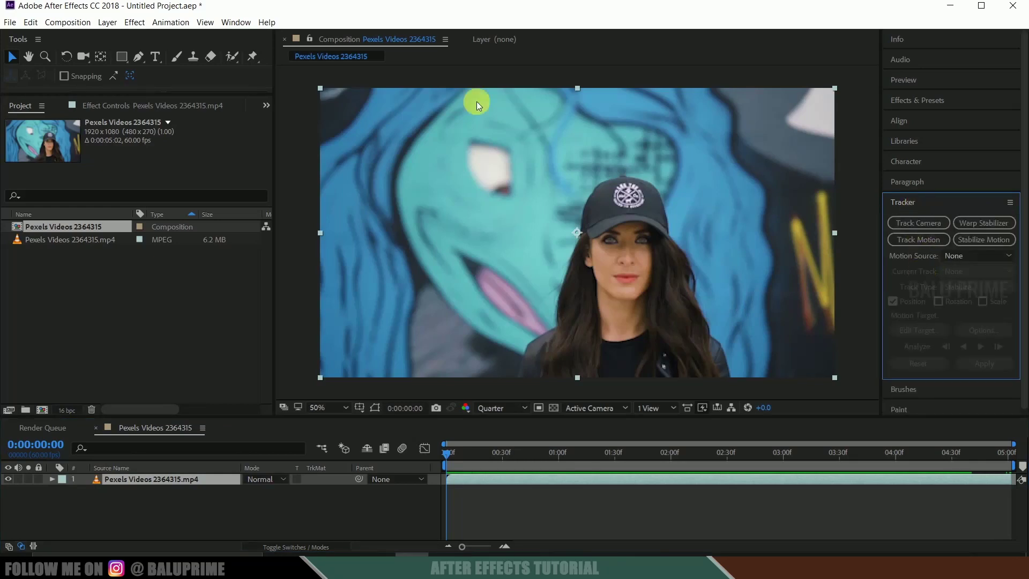
pyautogui.click(241, 23)
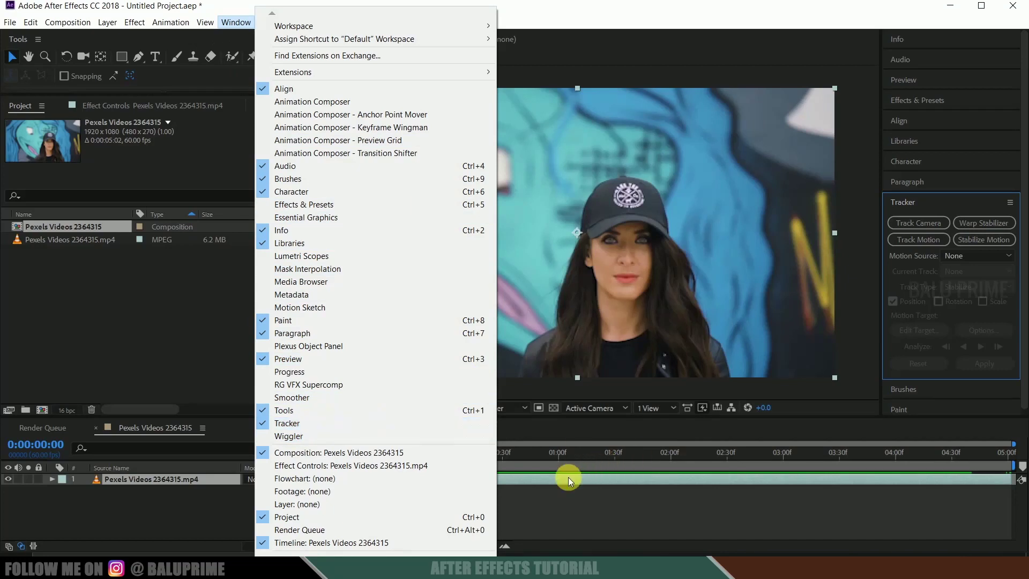
pyautogui.click(552, 480)
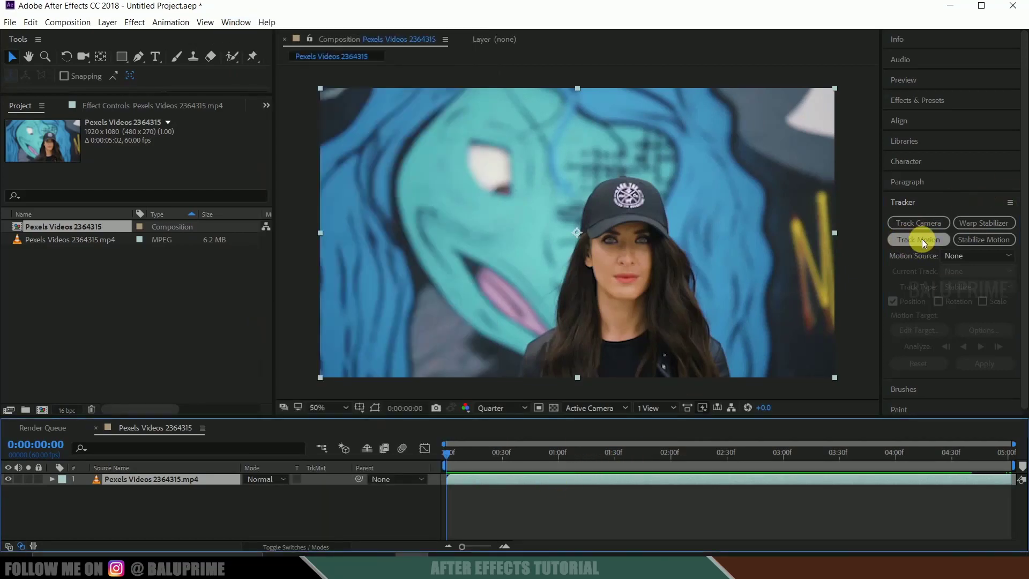
pyautogui.click(907, 239)
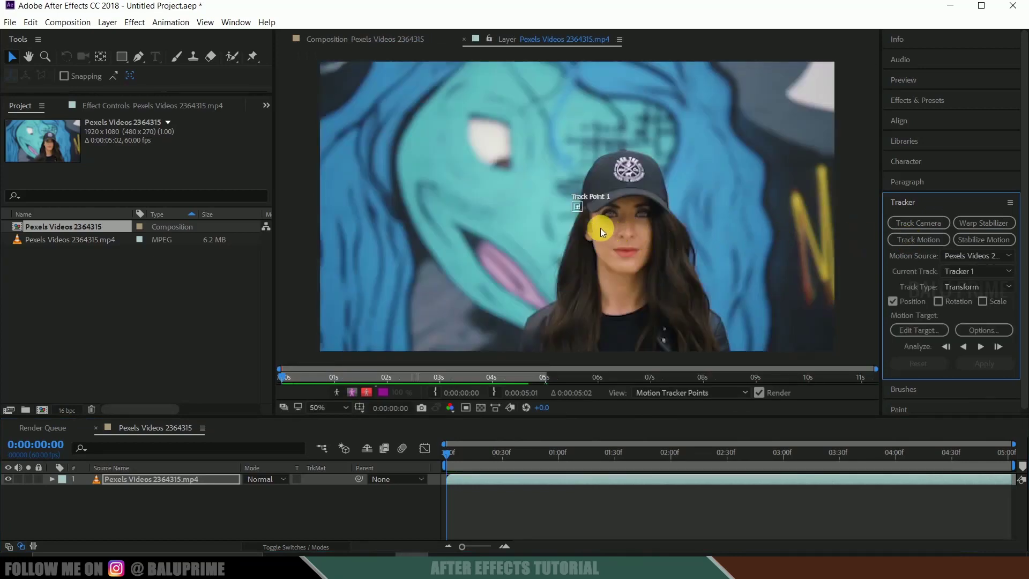
pyautogui.scroll(1, 591, 225)
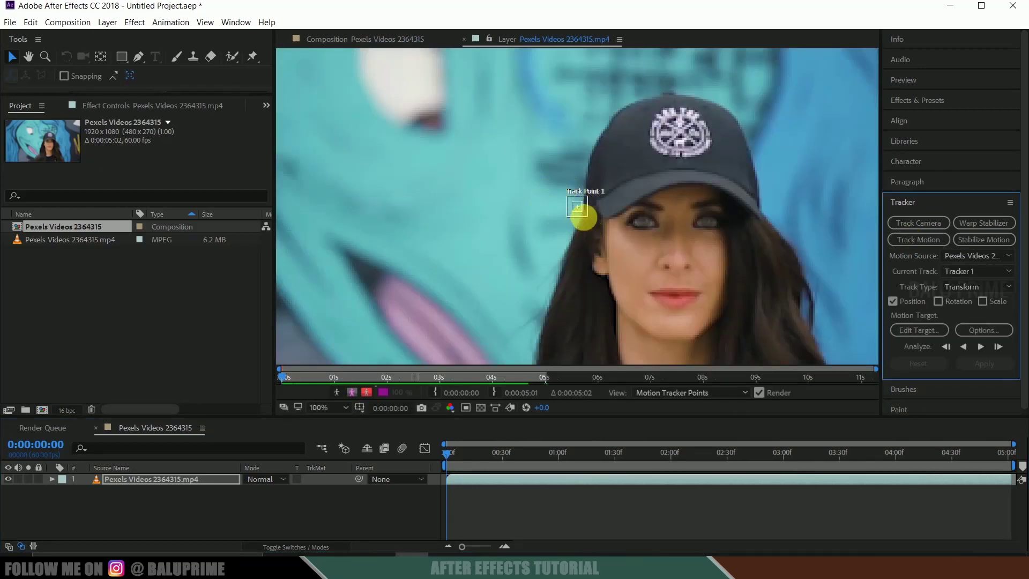
pyautogui.moveTo(579, 208); pyautogui.dragTo(648, 235)
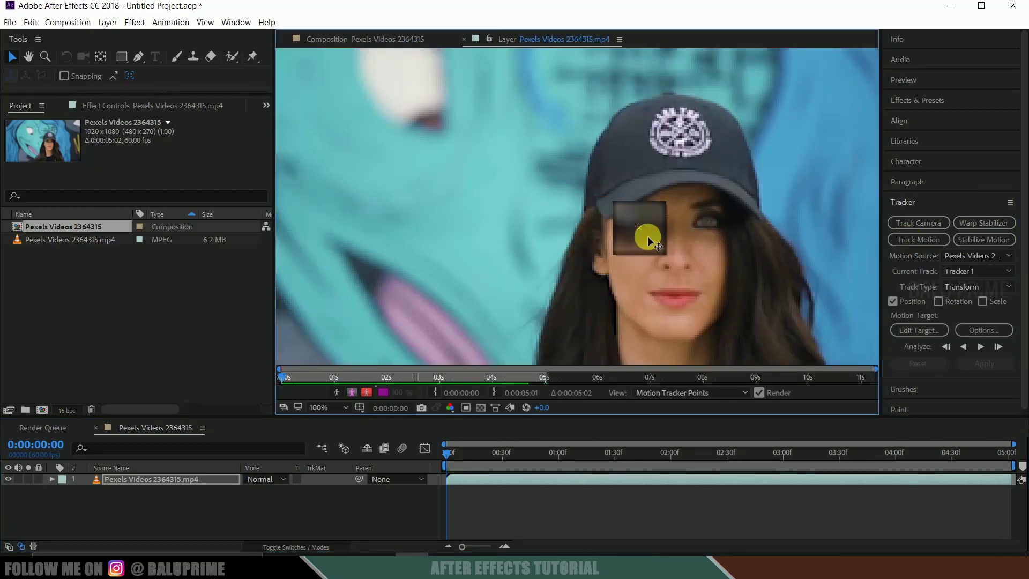
pyautogui.scroll(1, 676, 254)
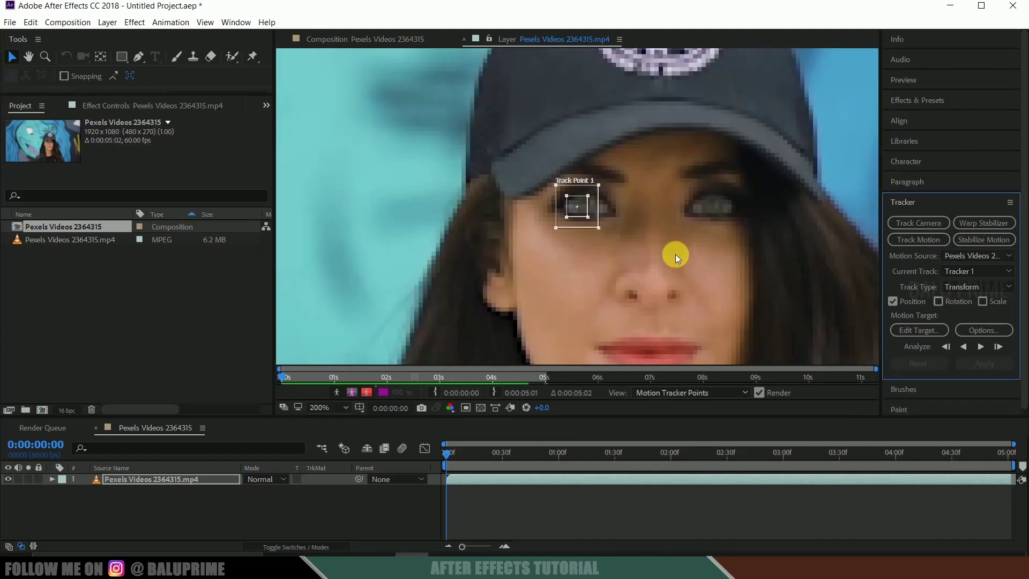
# Set the viewer resolution to Full and resize Track Point 1's box around the left eye.
pyautogui.click(206, 22)
pyautogui.click(464, 85)
pyautogui.scroll(1, 677, 243)
pyautogui.moveTo(612, 225)
pyautogui.mouseDown()
pyautogui.moveTo(599, 239)
pyautogui.moveTo(621, 227)
pyautogui.moveTo(610, 216)
pyautogui.moveTo(625, 230)
pyautogui.mouseUp()
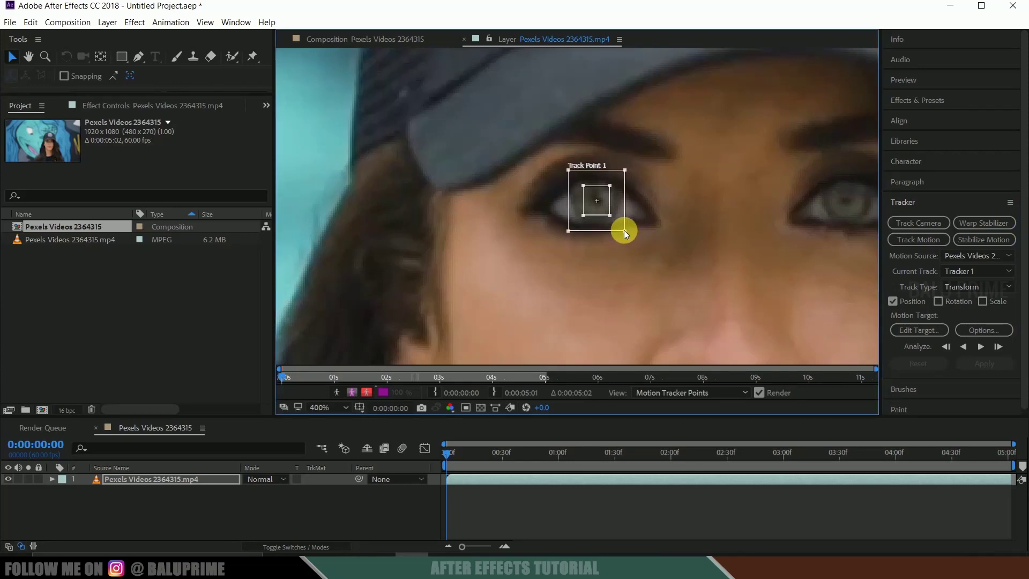
# Enable Rotation tracking and fit Track Point 2's feature and search boxes onto the right eye.
pyautogui.click(937, 300)
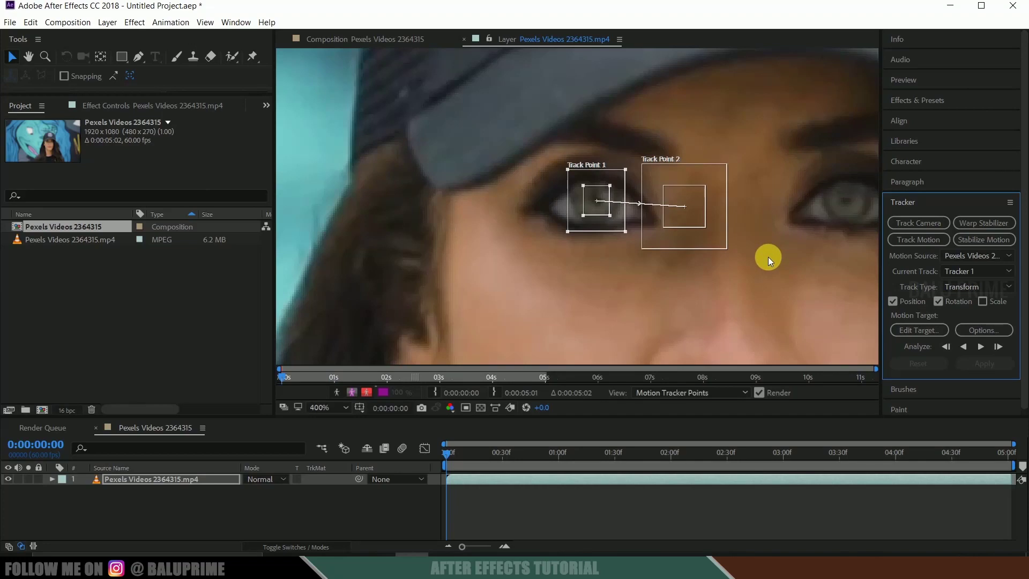
pyautogui.hscroll(5, 763, 258)
pyautogui.moveTo(502, 242)
pyautogui.mouseDown()
pyautogui.moveTo(679, 247)
pyautogui.moveTo(686, 234)
pyautogui.mouseUp()
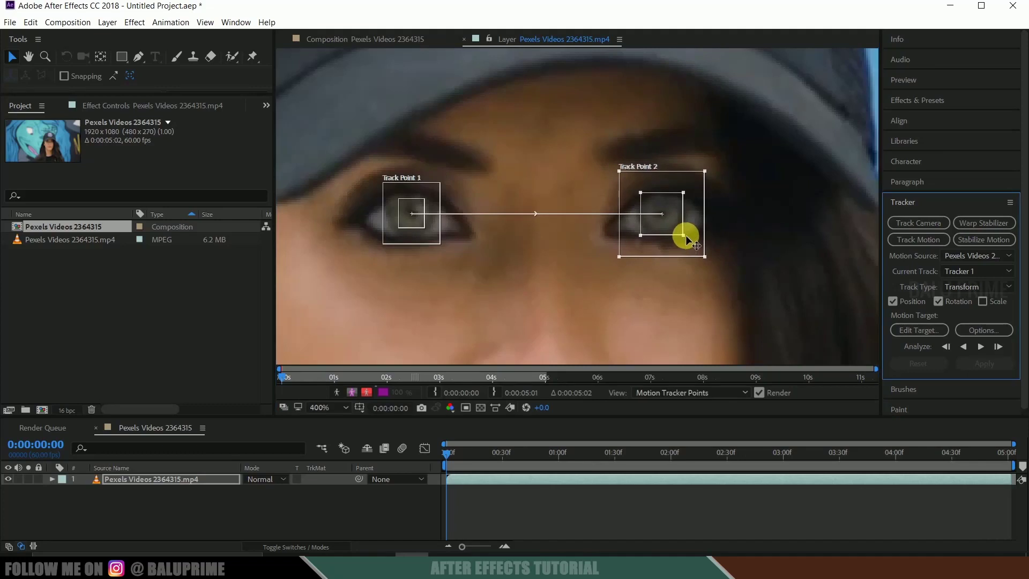
pyautogui.moveTo(684, 236); pyautogui.dragTo(677, 231)
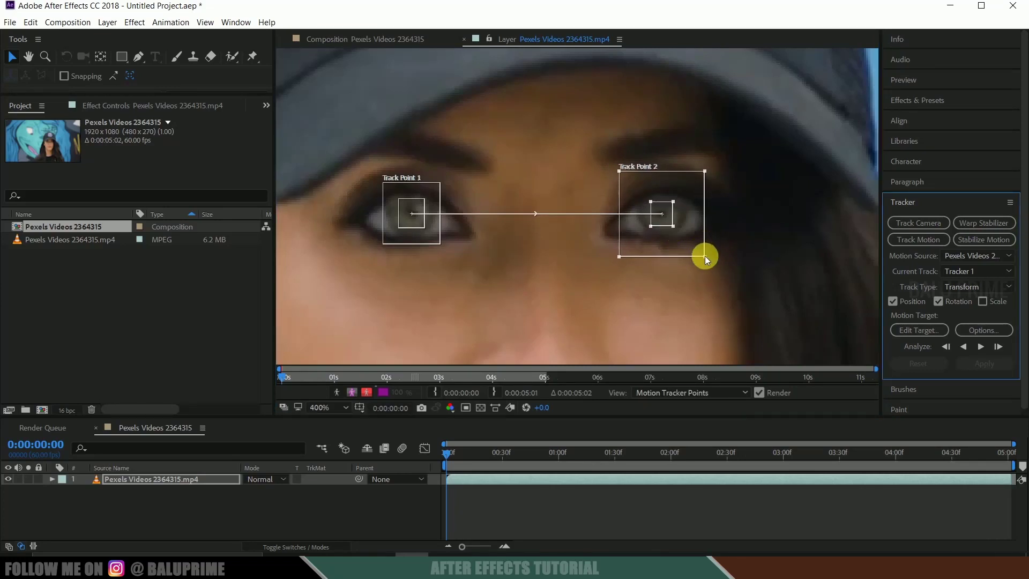
pyautogui.moveTo(704, 257); pyautogui.dragTo(685, 235)
pyautogui.scroll(-1, 696, 261)
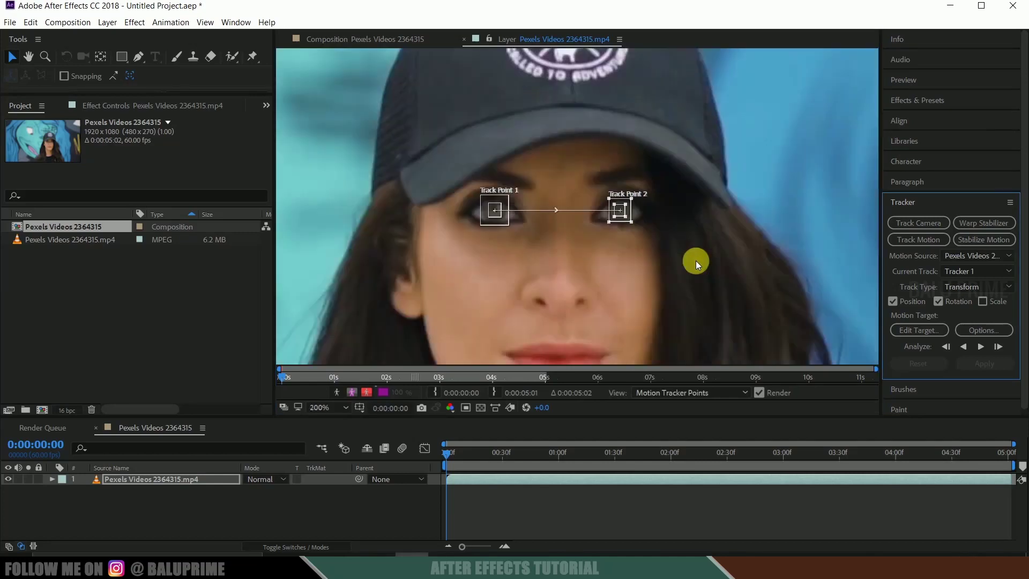
pyautogui.scroll(-1, 696, 261)
pyautogui.moveTo(696, 261); pyautogui.dragTo(712, 244)
# With the Selection tool active, run Analyze Forward and return the playhead to 0:00.
pyautogui.press('v')
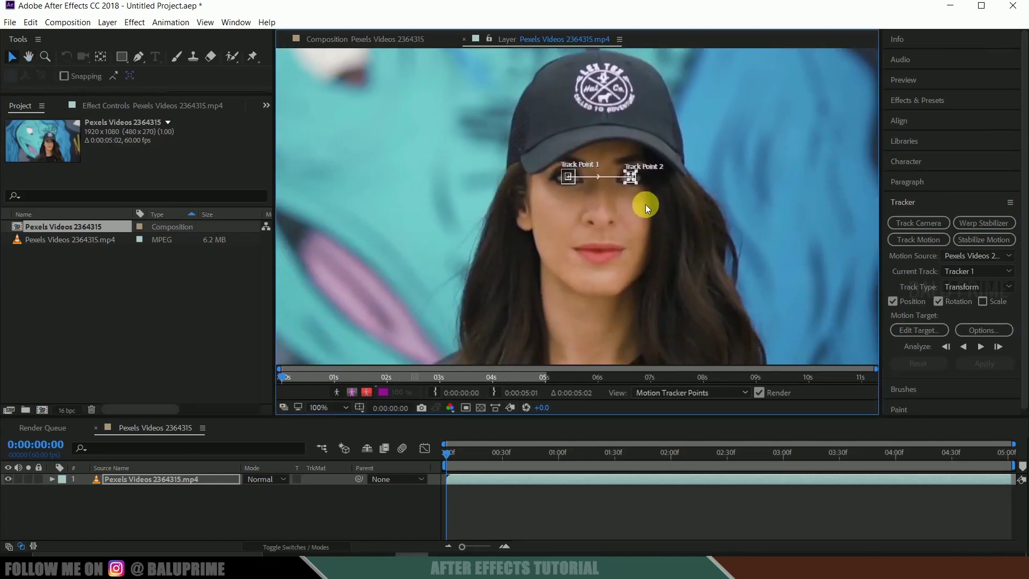
pyautogui.click(979, 347)
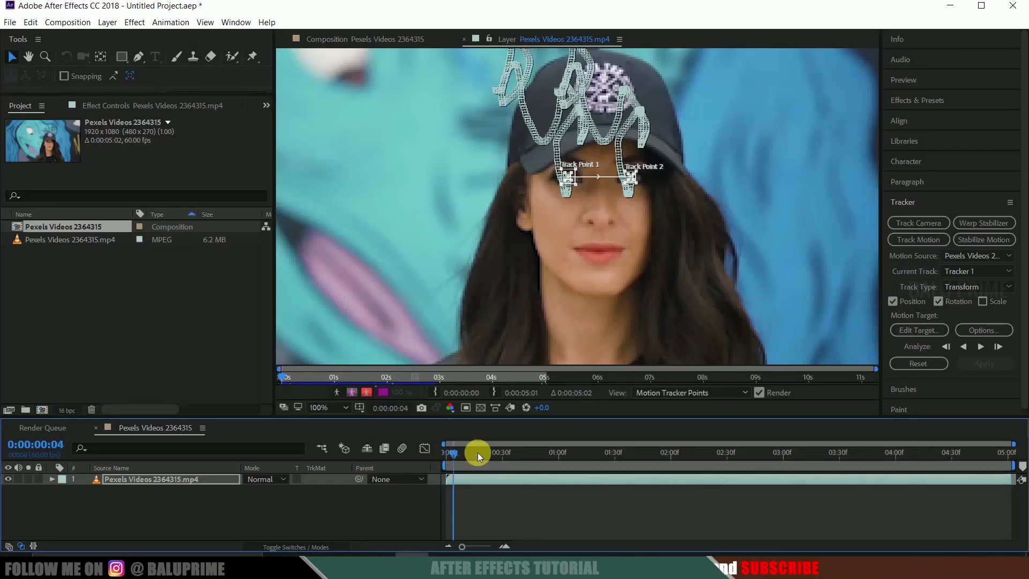
pyautogui.moveTo(478, 453); pyautogui.dragTo(448, 454)
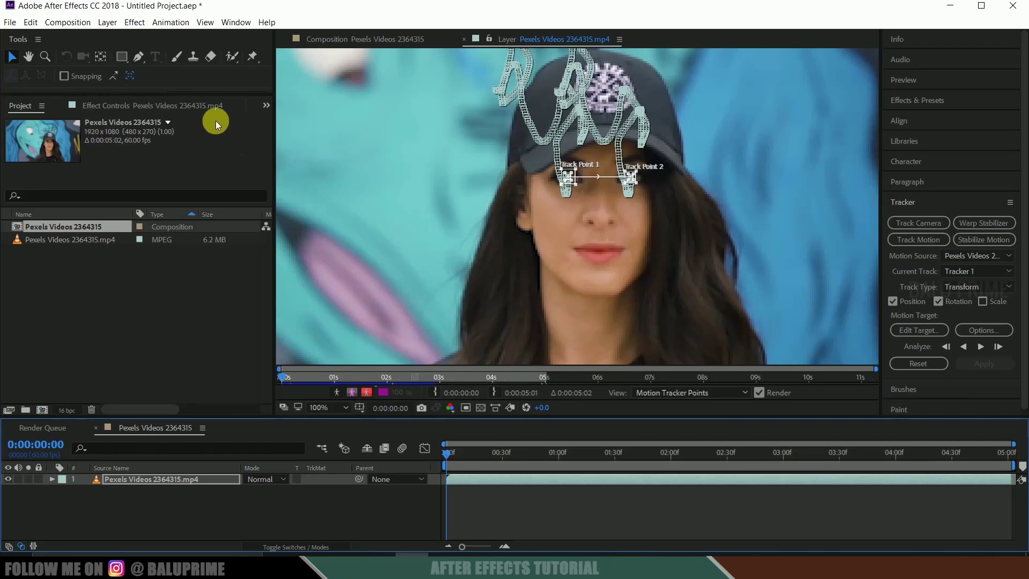
# Add a Null Object layer from Layer > New, then reselect the footage layer.
pyautogui.click(108, 22)
pyautogui.moveTo(123, 37)
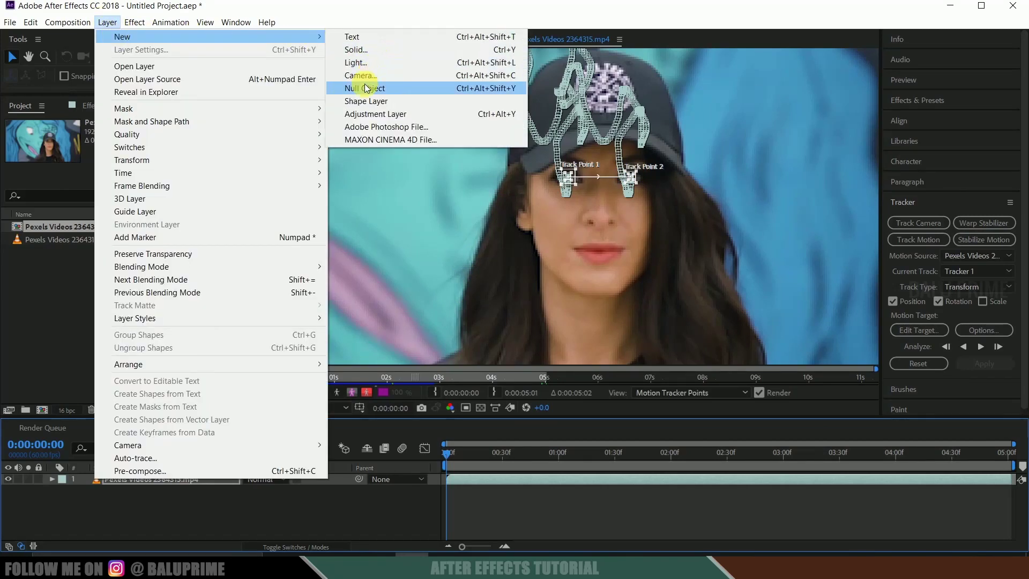
pyautogui.click(363, 88)
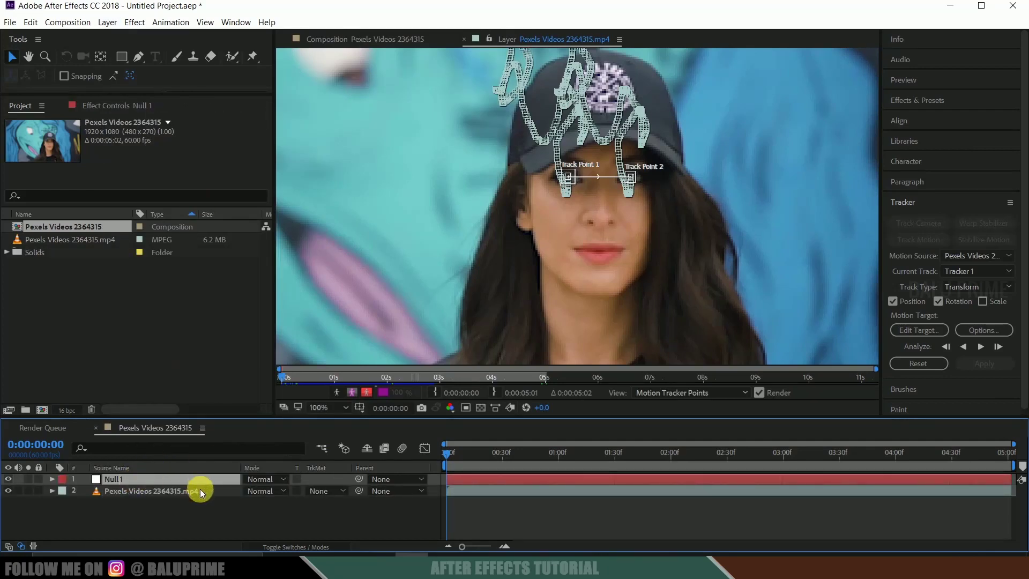
pyautogui.click(502, 491)
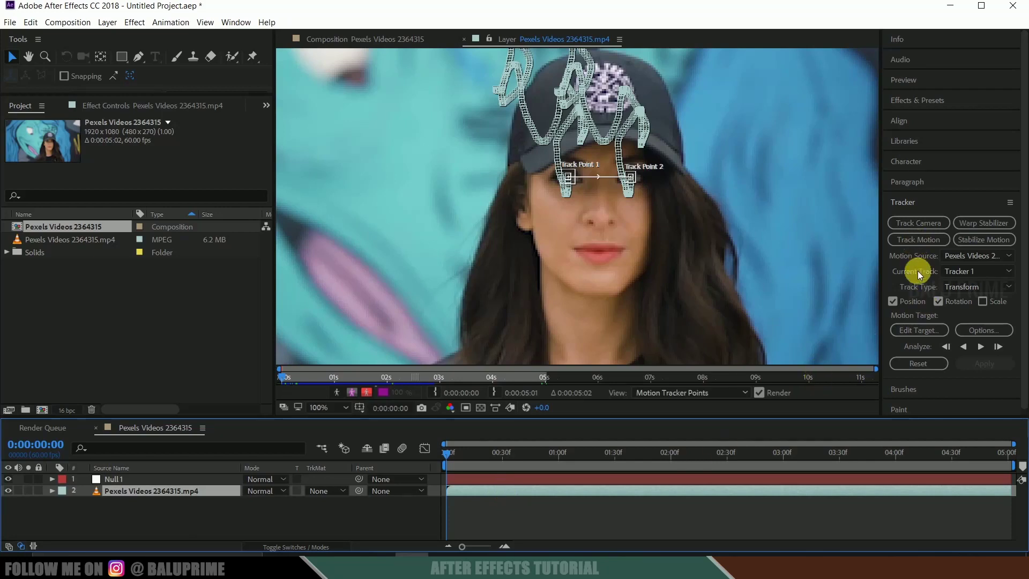
# Set the tracker's motion target to 1. Null 1.
pyautogui.click(909, 331)
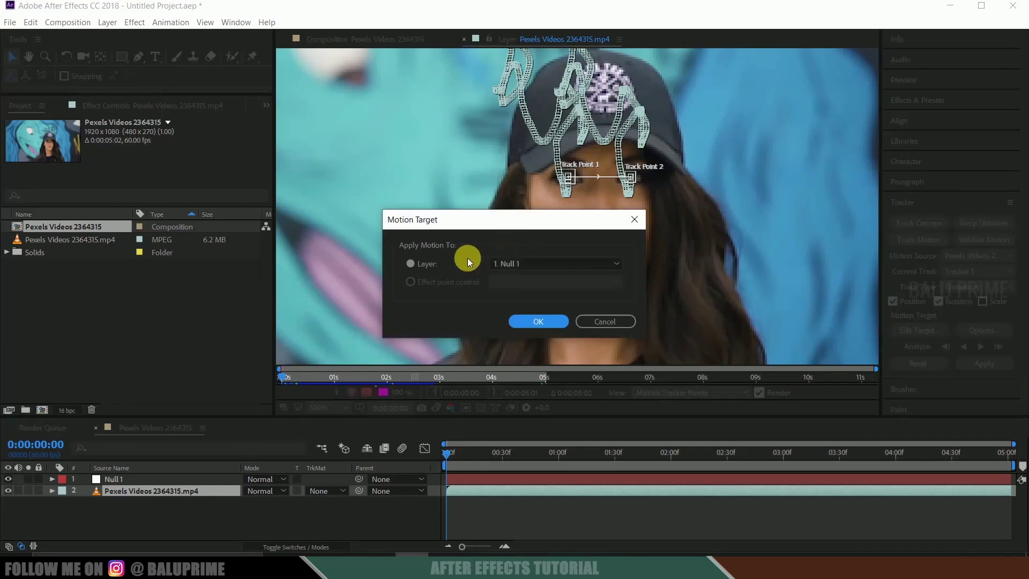
pyautogui.click(589, 263)
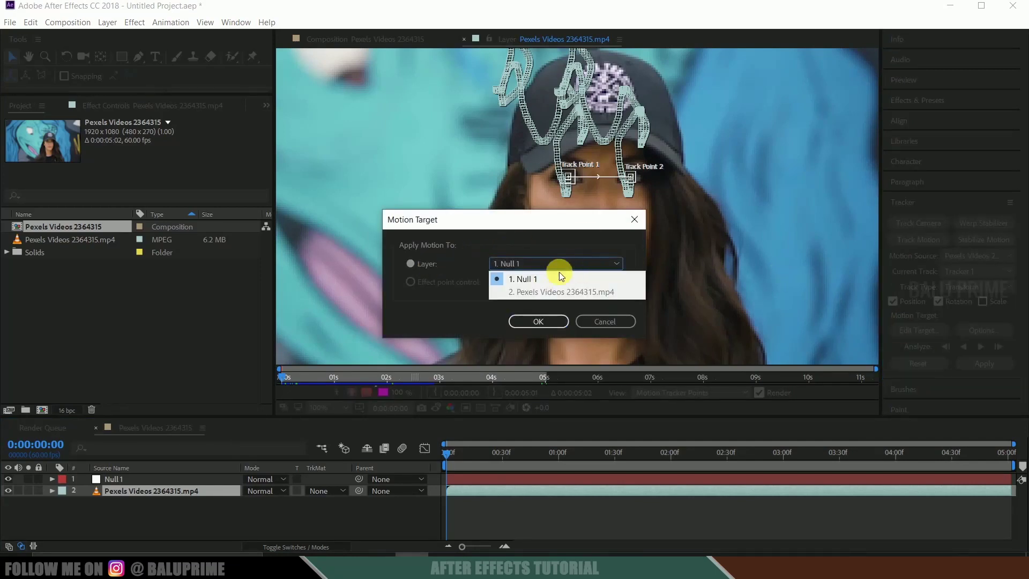
pyautogui.click(524, 278)
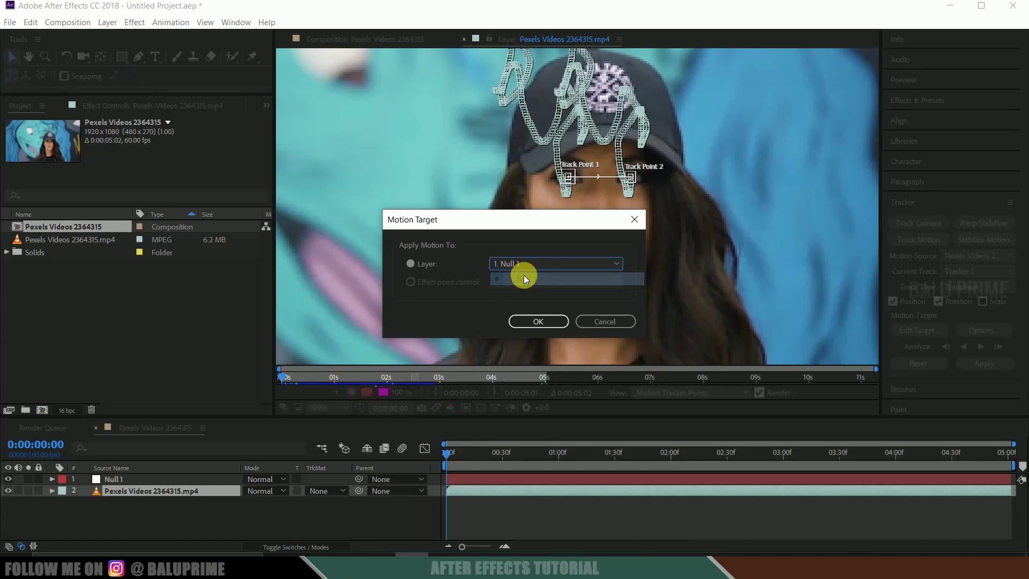
pyautogui.click(538, 321)
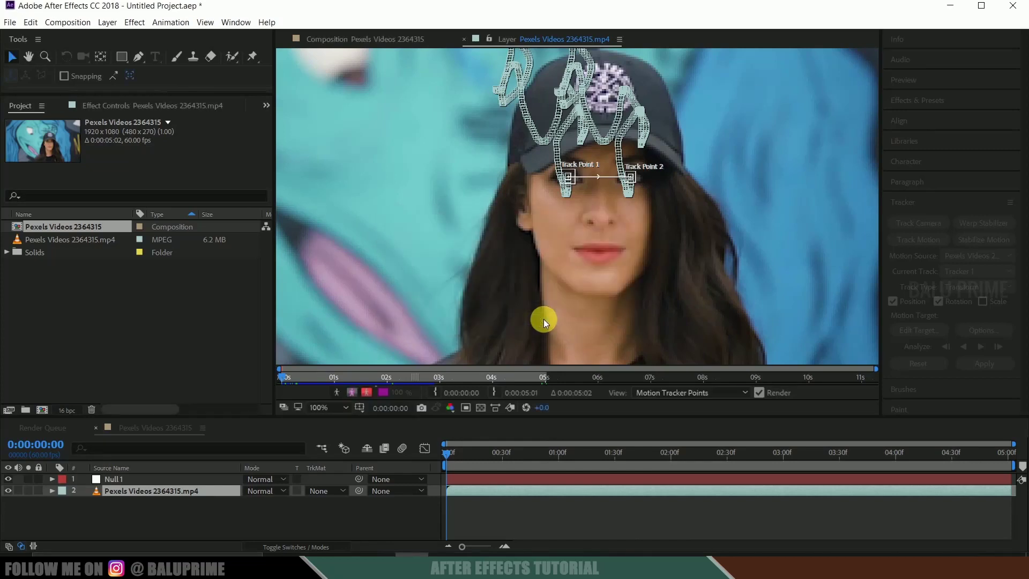
# Apply the track data to Null 1 using X and Y dimensions.
pyautogui.click(985, 361)
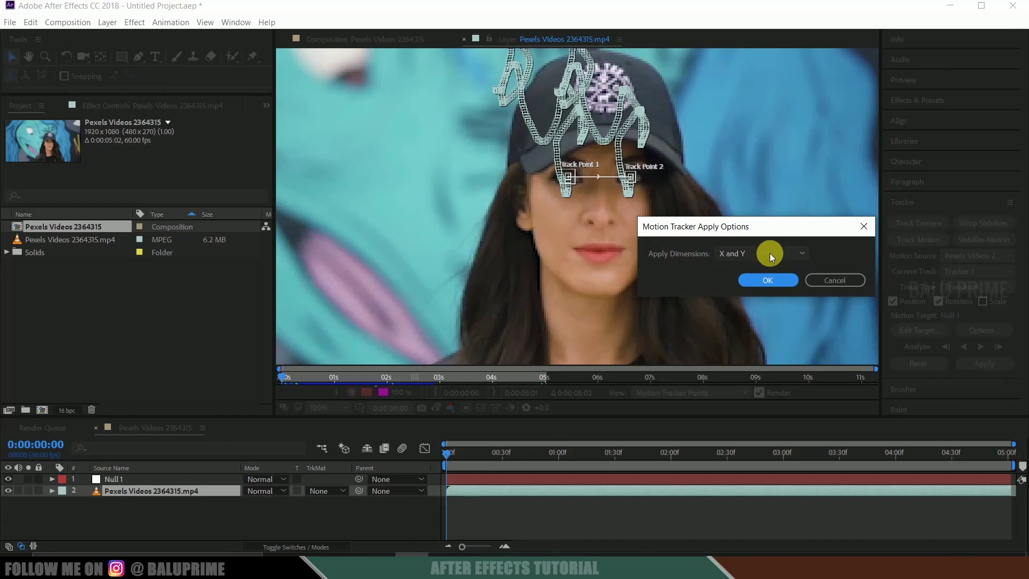
pyautogui.click(770, 253)
pyautogui.click(740, 268)
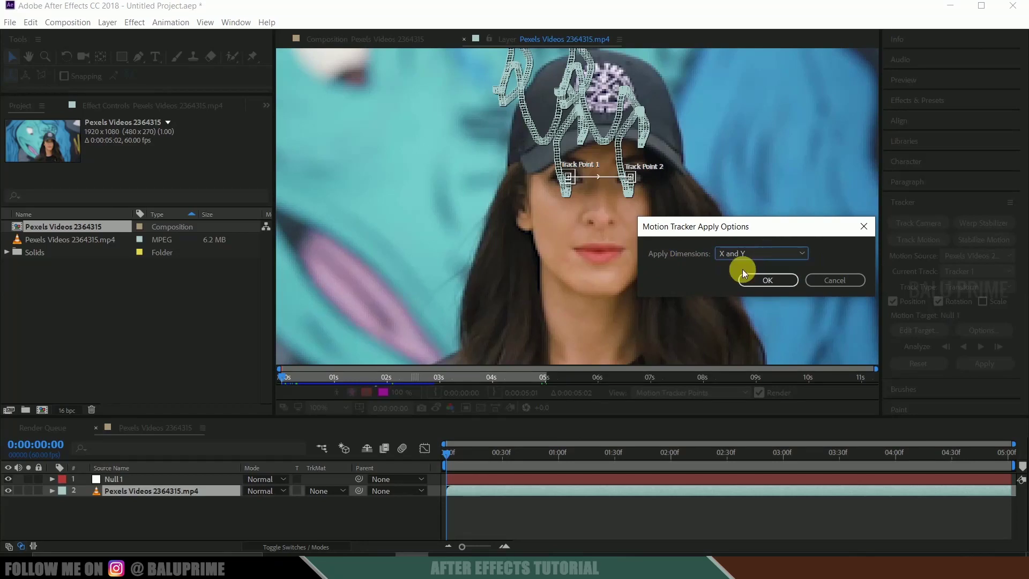
pyautogui.click(763, 282)
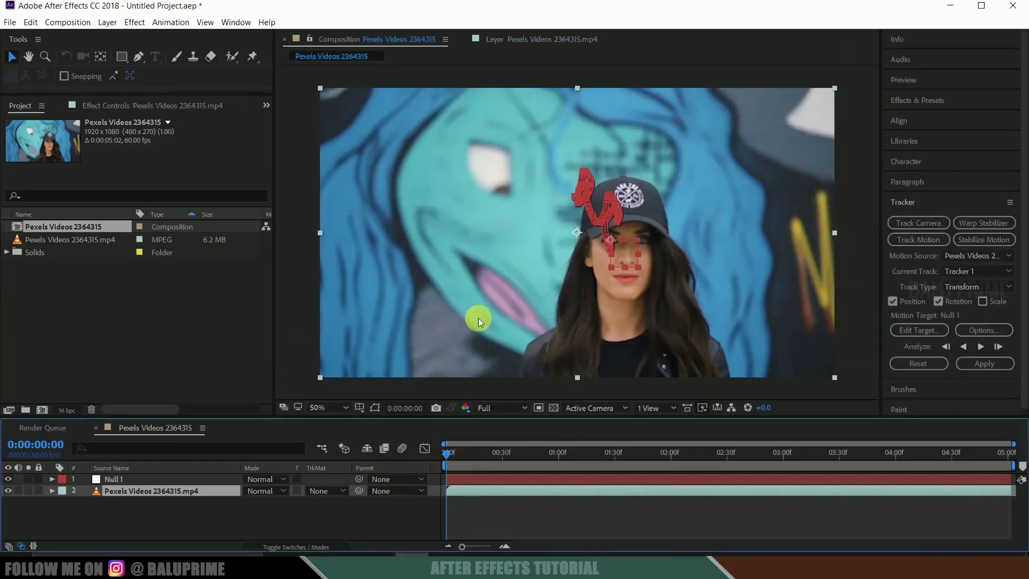
# Collapse Null 1, check the track, set preview resolution to Quarter, and jump to the first frame.
pyautogui.click(170, 477)
pyautogui.click(52, 477)
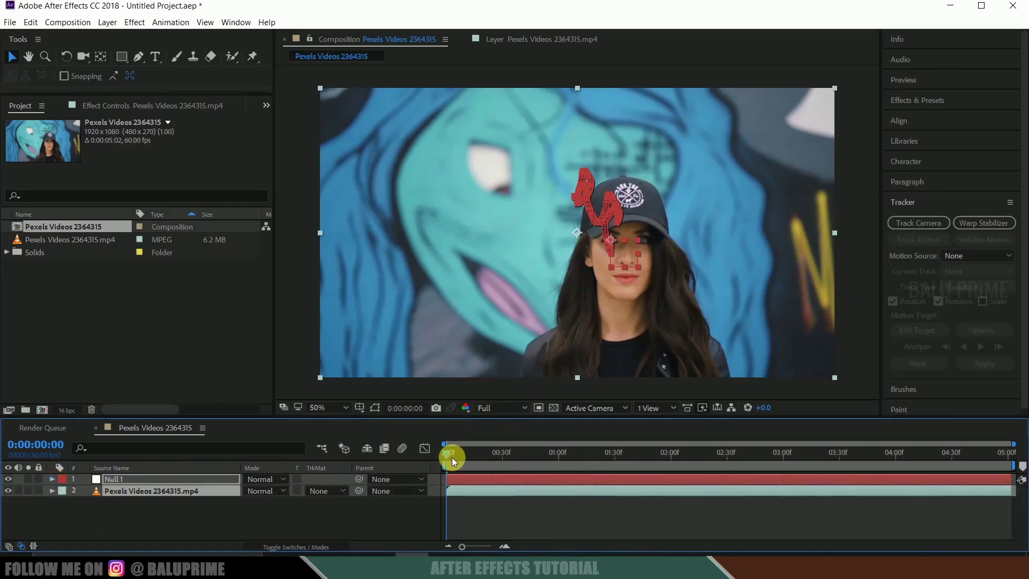
pyautogui.moveTo(449, 451); pyautogui.dragTo(522, 457)
pyautogui.click(499, 407)
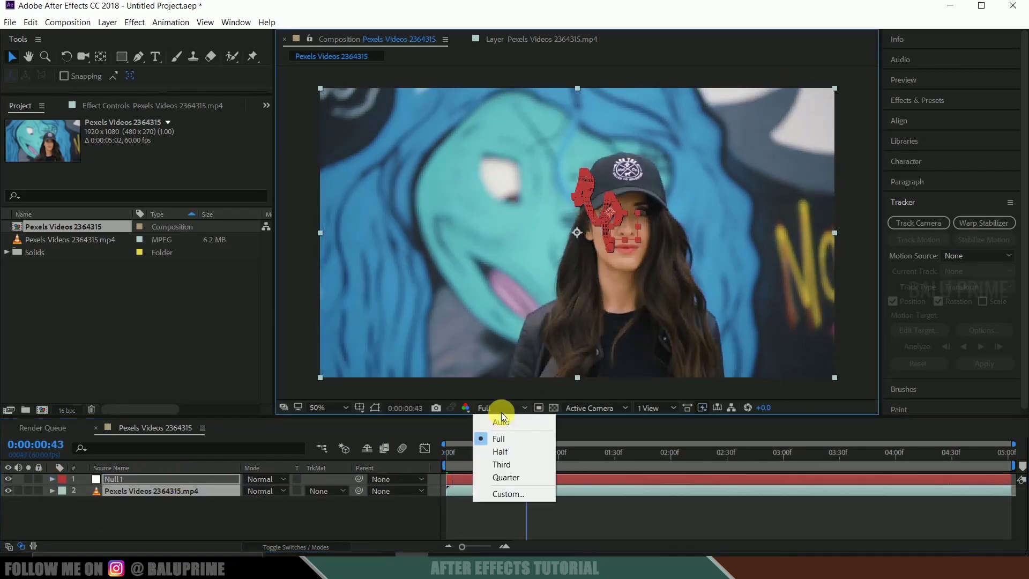
pyautogui.click(517, 475)
pyautogui.press('Home')
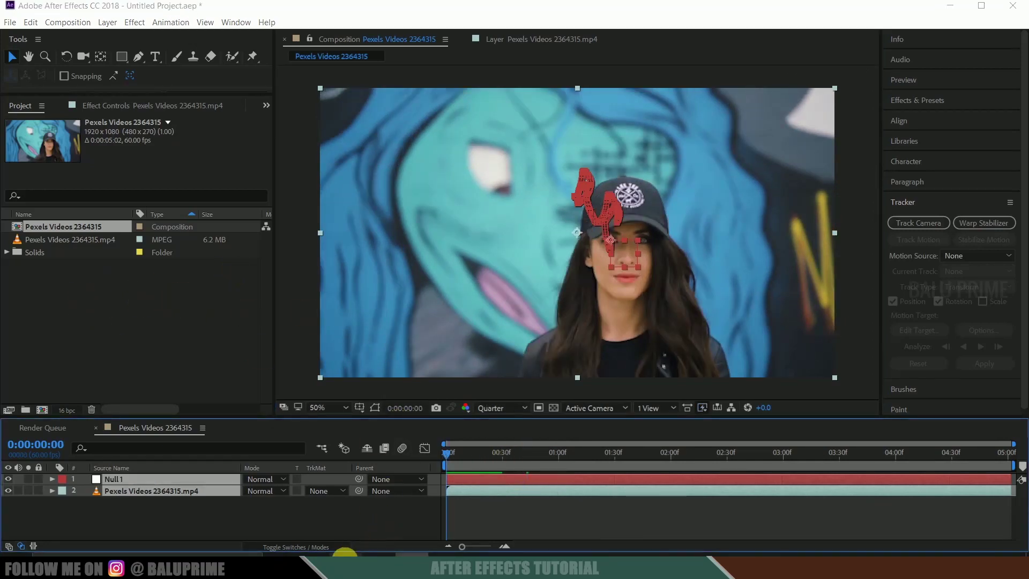
# Import masques-png-2.png from its folder into the Project panel.
pyautogui.click(354, 563)
pyautogui.click(655, 135)
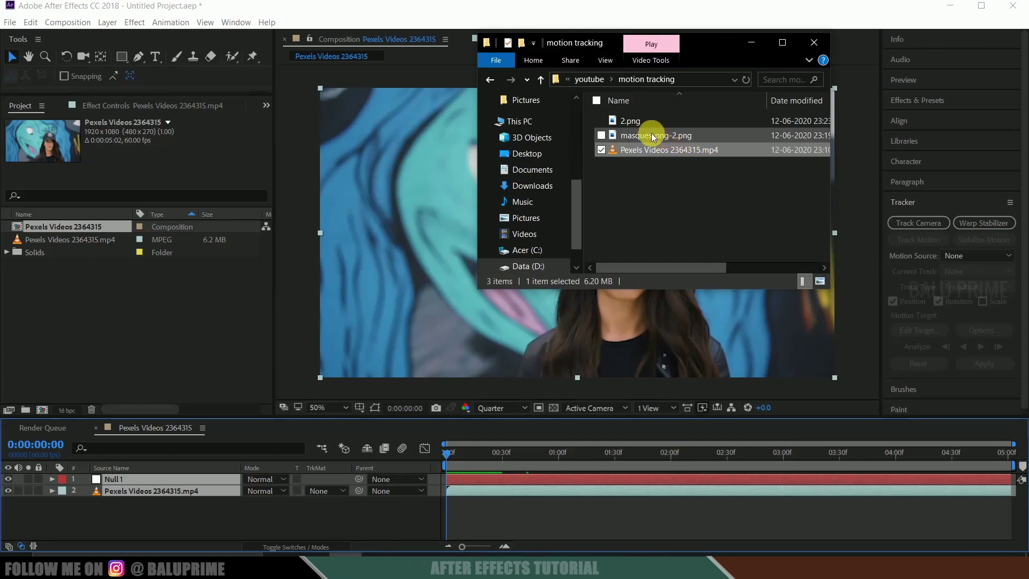
pyautogui.moveTo(656, 135); pyautogui.dragTo(210, 337)
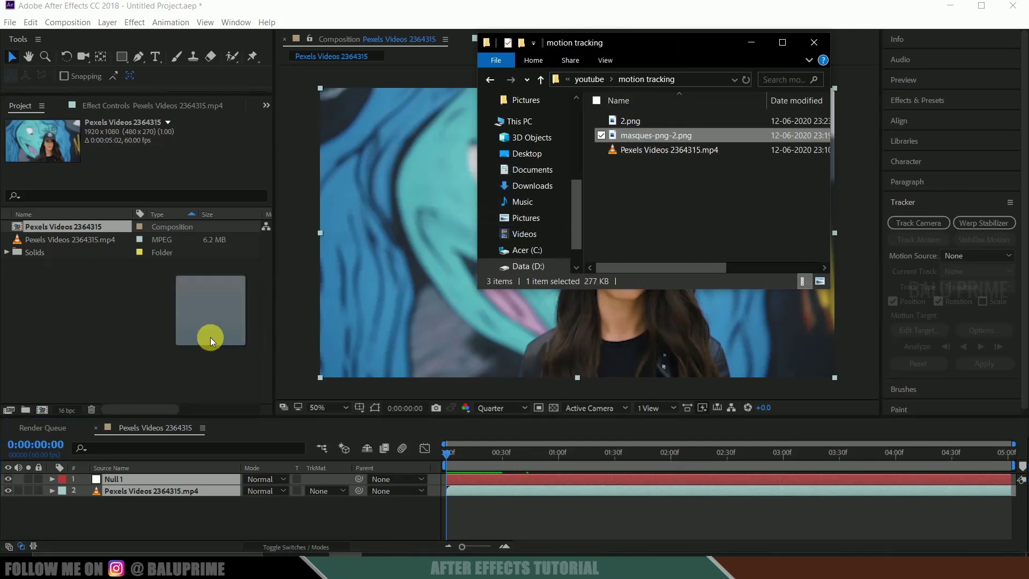
# Place masques-png-2.png in the composition as the top layer.
pyautogui.click(954, 57)
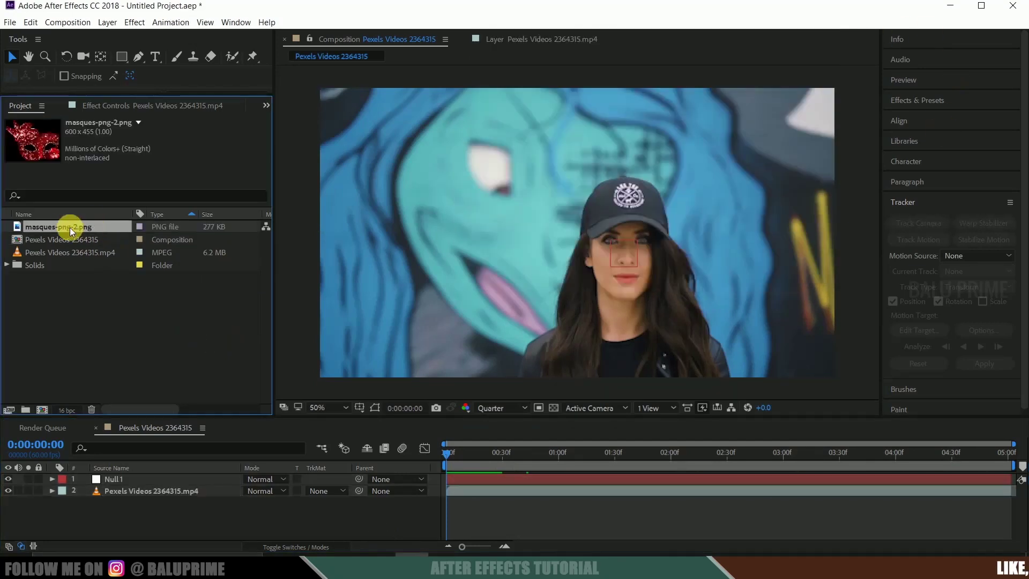
pyautogui.moveTo(54, 226); pyautogui.dragTo(120, 477)
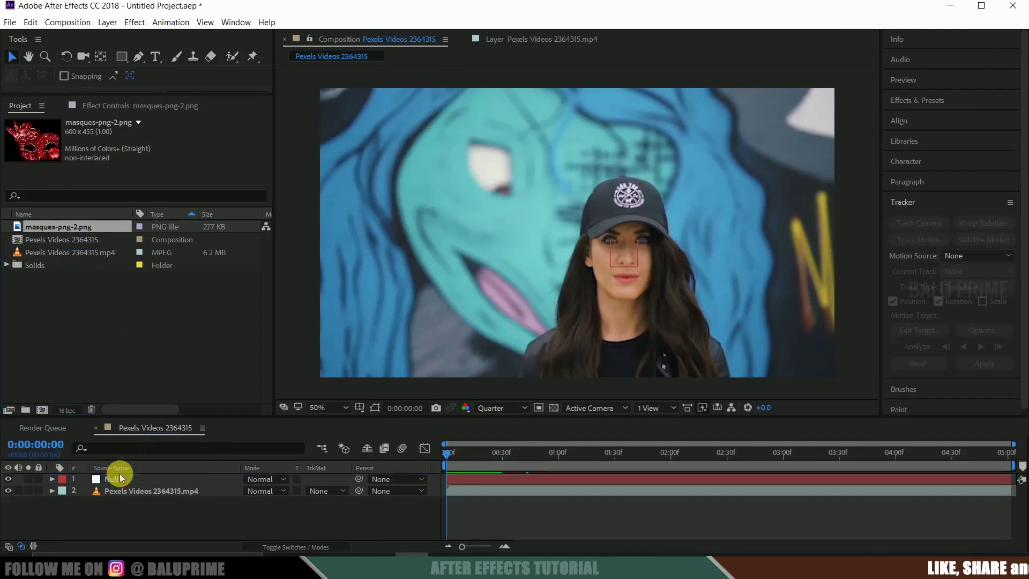
pyautogui.moveTo(58, 227); pyautogui.dragTo(120, 474)
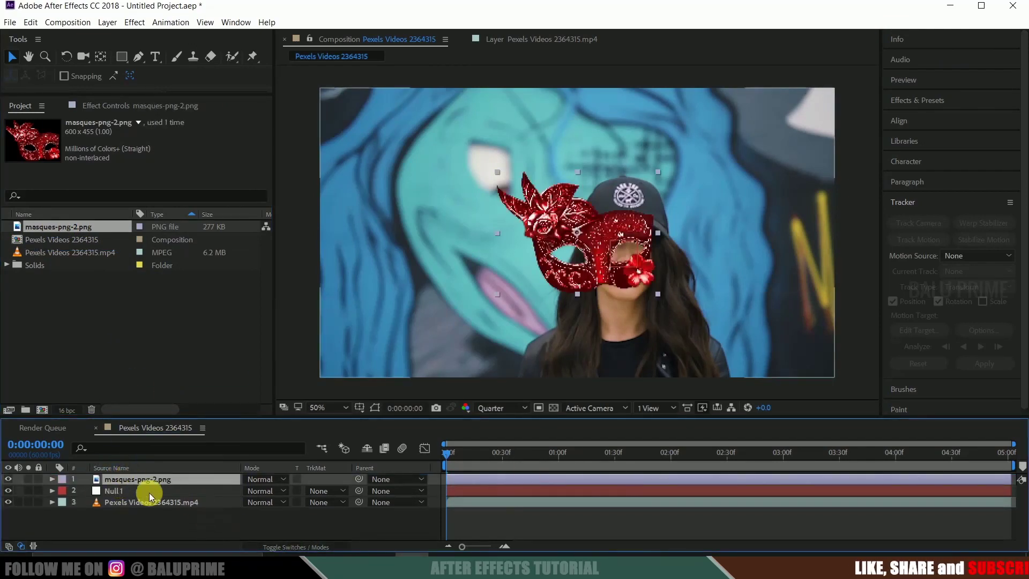
# Scale the mask layer to 70% and move it onto the woman's face.
pyautogui.press('s')
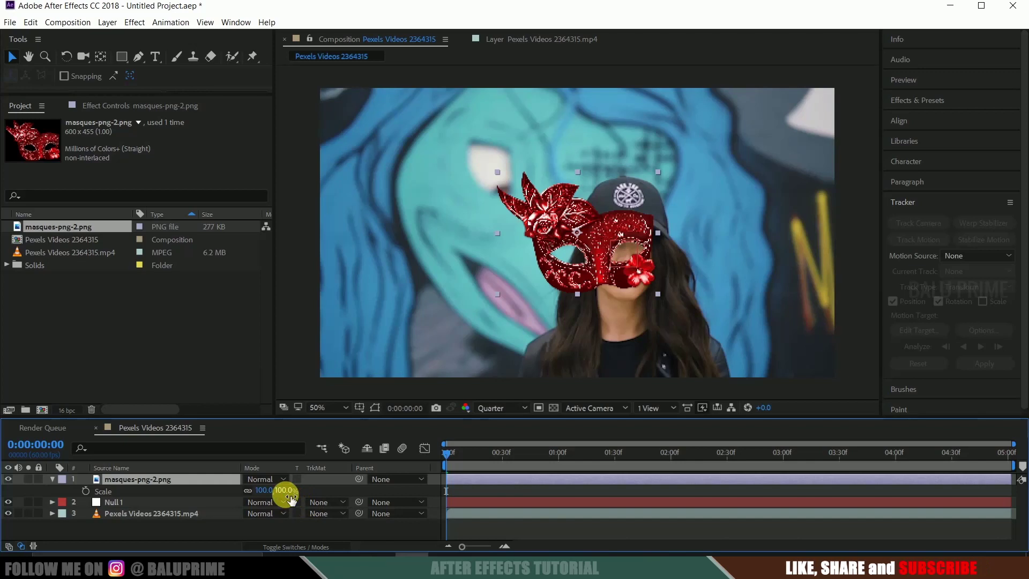
pyautogui.moveTo(288, 493); pyautogui.dragTo(283, 497)
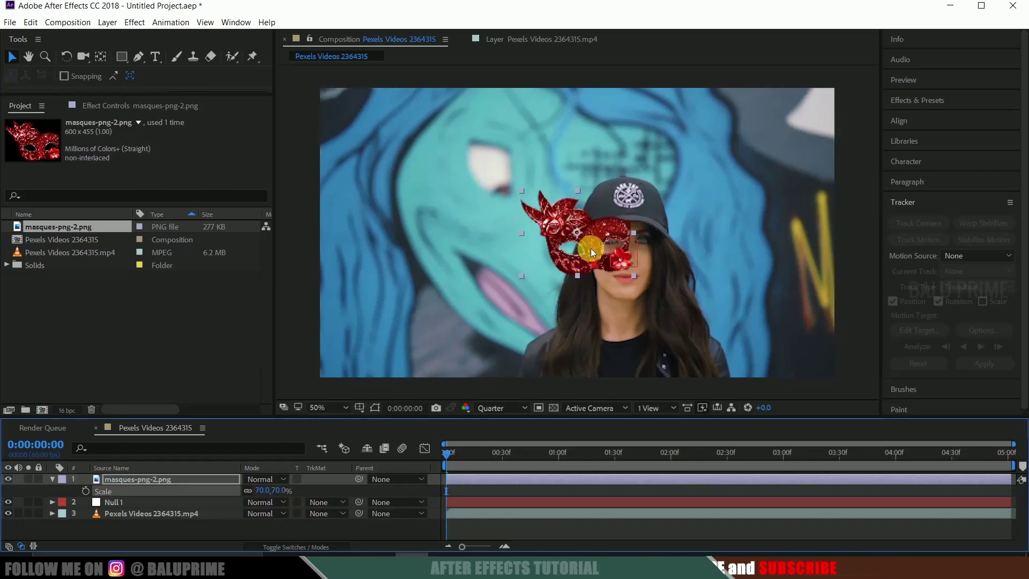
pyautogui.moveTo(591, 249); pyautogui.dragTo(626, 243)
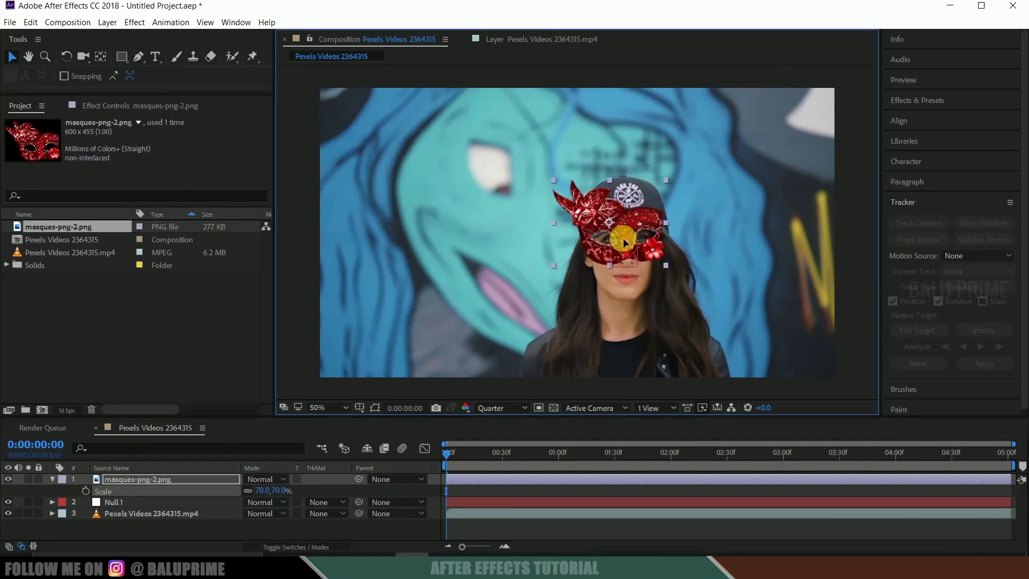
# Rotate the mask layer to 6° and nudge it until it fits snugly over her eyes.
pyautogui.click(135, 480)
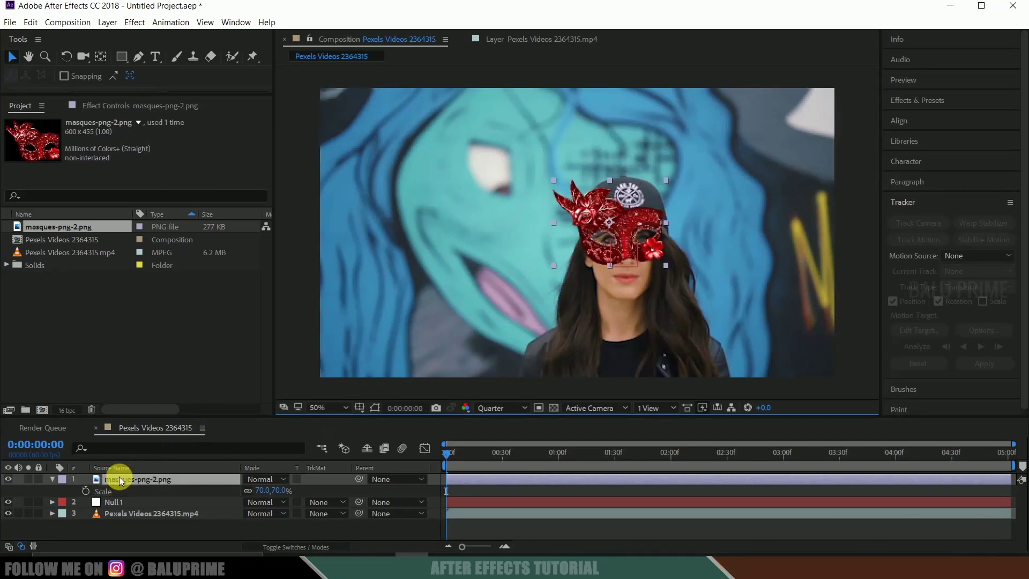
pyautogui.press('r')
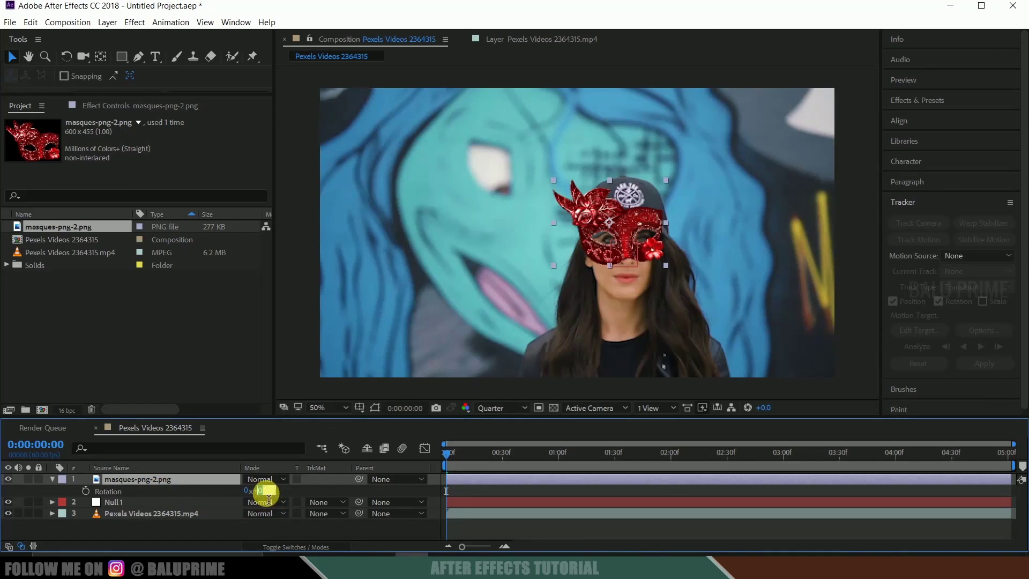
pyautogui.moveTo(266, 493); pyautogui.dragTo(274, 493)
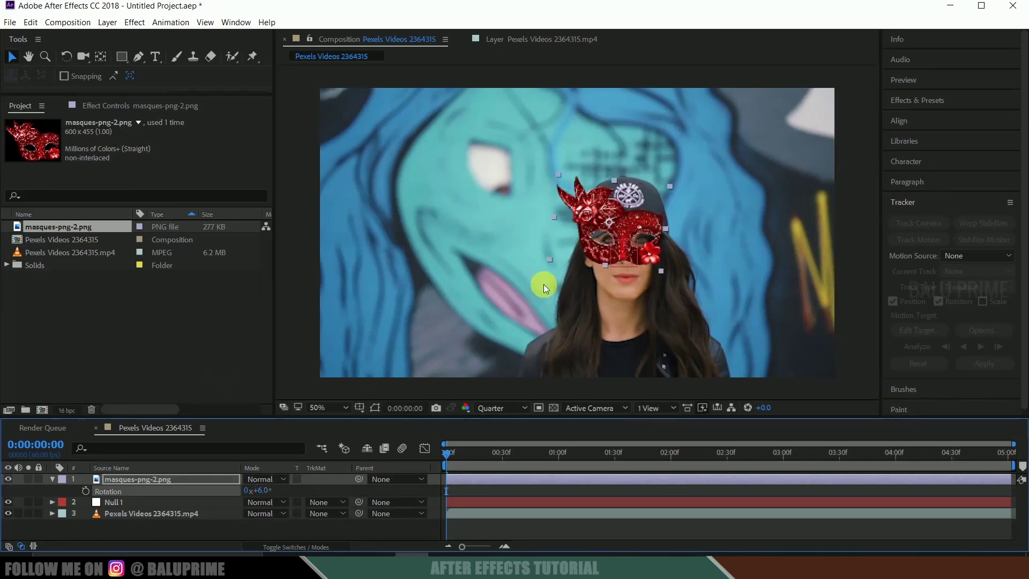
pyautogui.moveTo(621, 231); pyautogui.dragTo(624, 234)
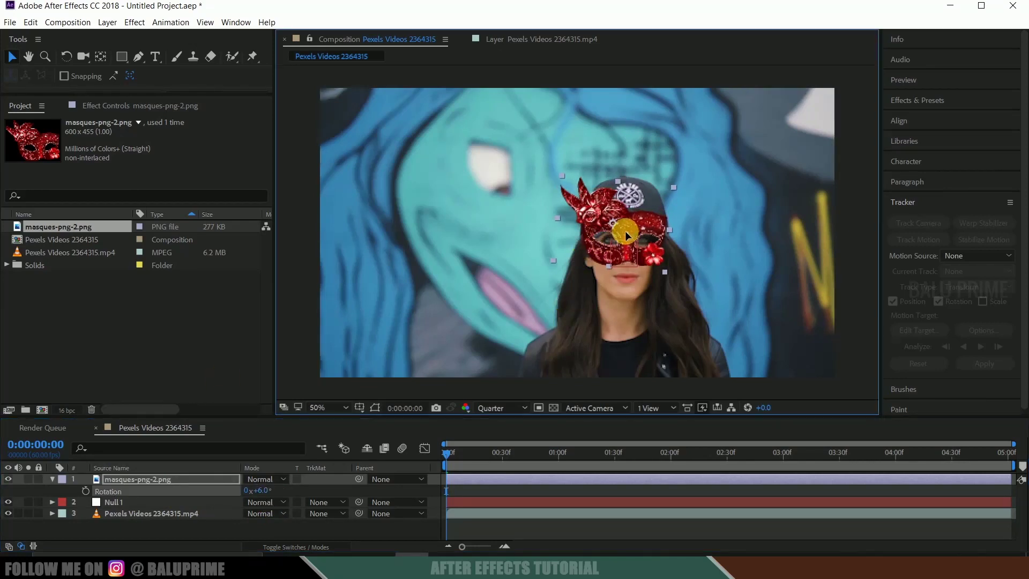
pyautogui.moveTo(624, 234); pyautogui.dragTo(624, 233)
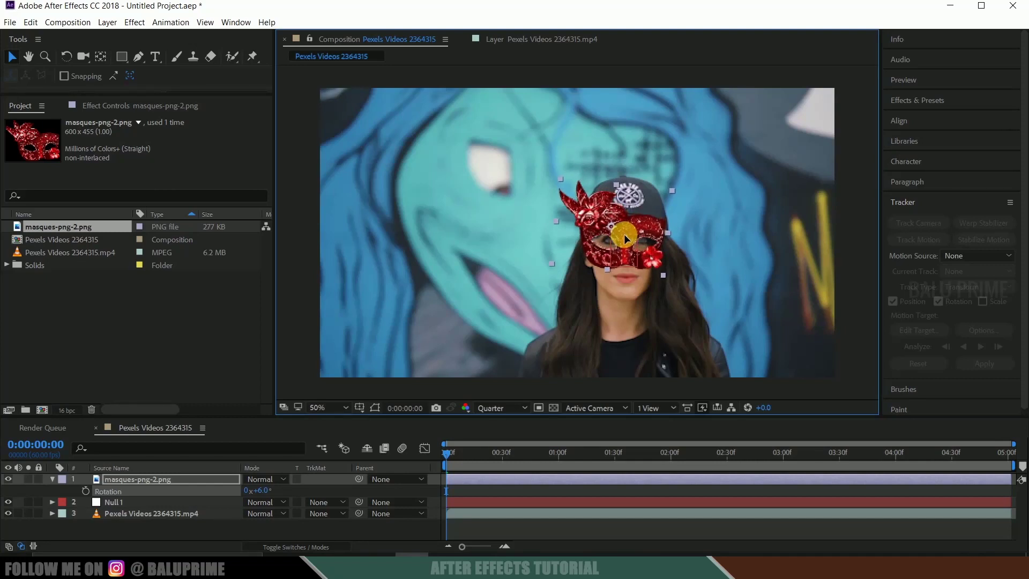
pyautogui.moveTo(625, 234); pyautogui.dragTo(624, 232)
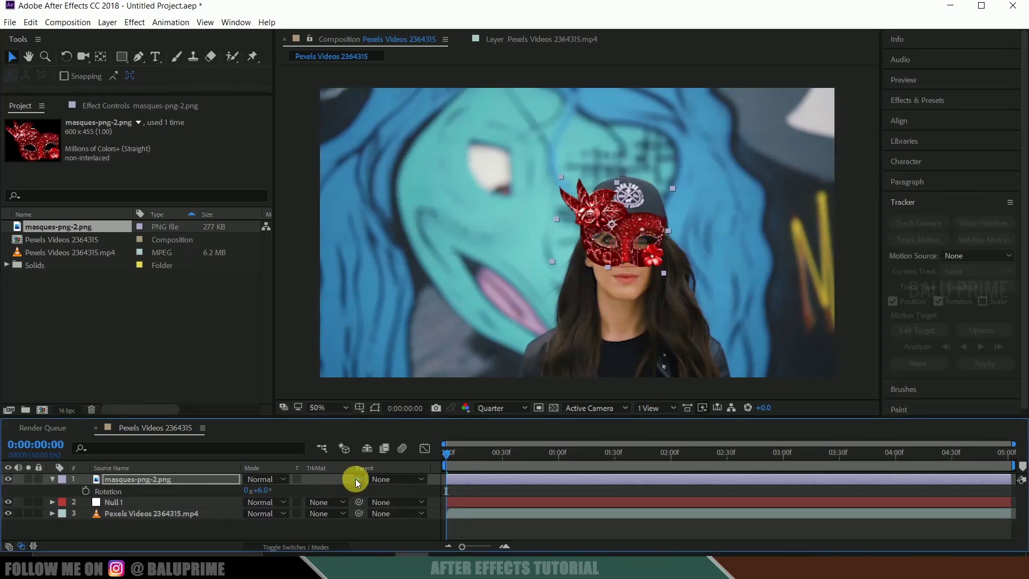
# Parent the red mask layer to Null 1 and play a preview of the tracked result.
pyautogui.moveTo(359, 479); pyautogui.dragTo(107, 506)
pyautogui.press('space')
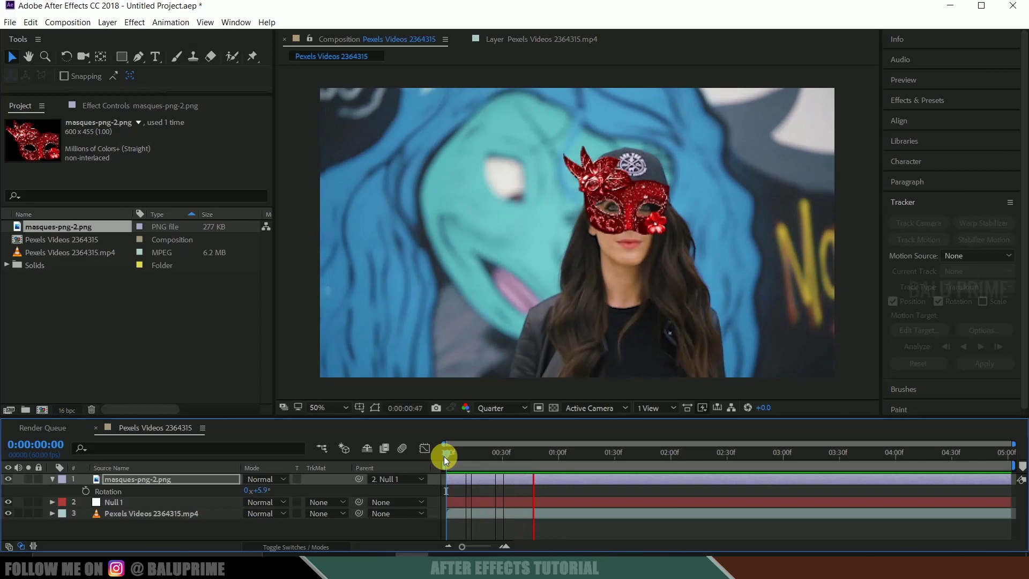